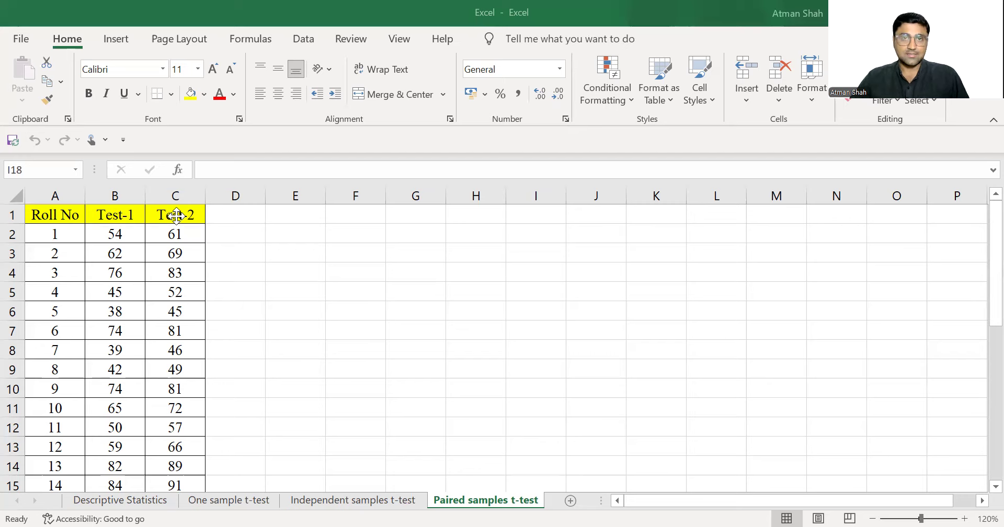
Step: Select cell A2 and handwrite 'H1:' in red ink below the null hypothesis
left_click(63, 239)
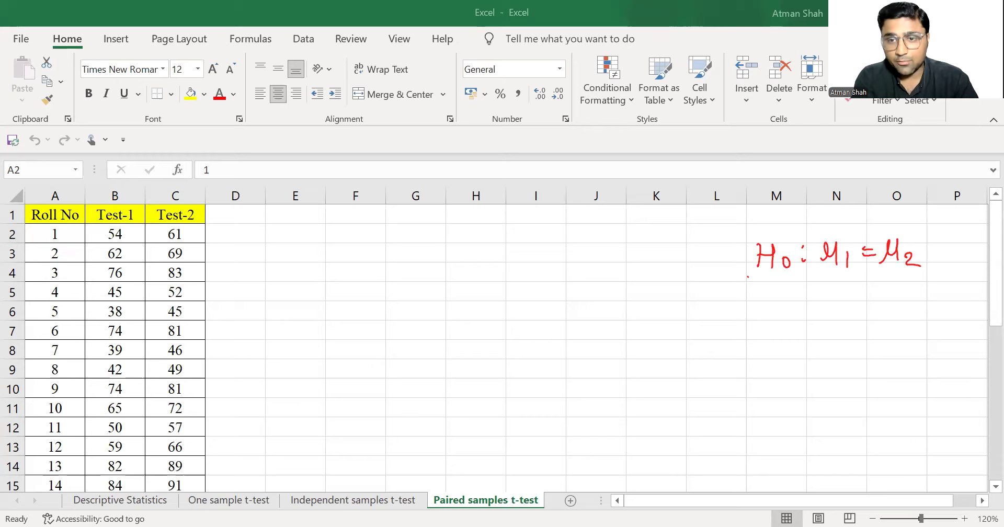
left_click_drag(761, 288, 763, 317)
left_click_drag(761, 304, 778, 302)
left_click_drag(779, 291, 779, 316)
left_click_drag(787, 307, 803, 307)
left_click_drag(804, 313, 806, 315)
Step: Finish the alternative hypothesis by handwriting μ1 ≠ μ2 after 'H1:'
mouse_move(828, 304)
left_mouse_down()
mouse_move(824, 317)
mouse_move(843, 314)
left_mouse_up()
left_click_drag(851, 308, 851, 327)
left_click_drag(861, 306, 888, 305)
left_click_drag(879, 297, 874, 325)
left_click_drag(862, 314, 888, 314)
mouse_move(901, 299)
left_mouse_down()
mouse_move(901, 316)
mouse_move(915, 316)
left_mouse_up()
left_click_drag(919, 312, 941, 320)
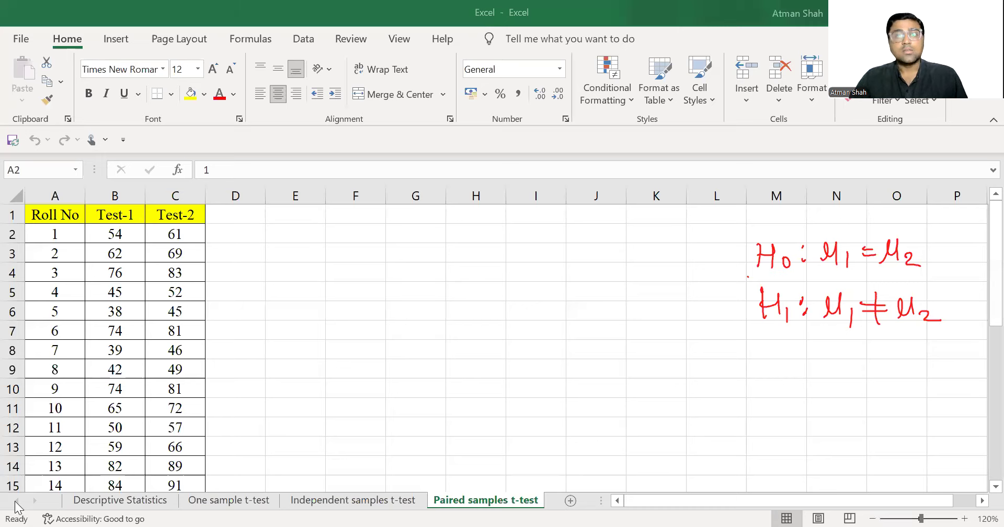
Step: Open Data Analysis from the Data ribbon and select t-Test: Paired Two Sample for Means
left_click(308, 40)
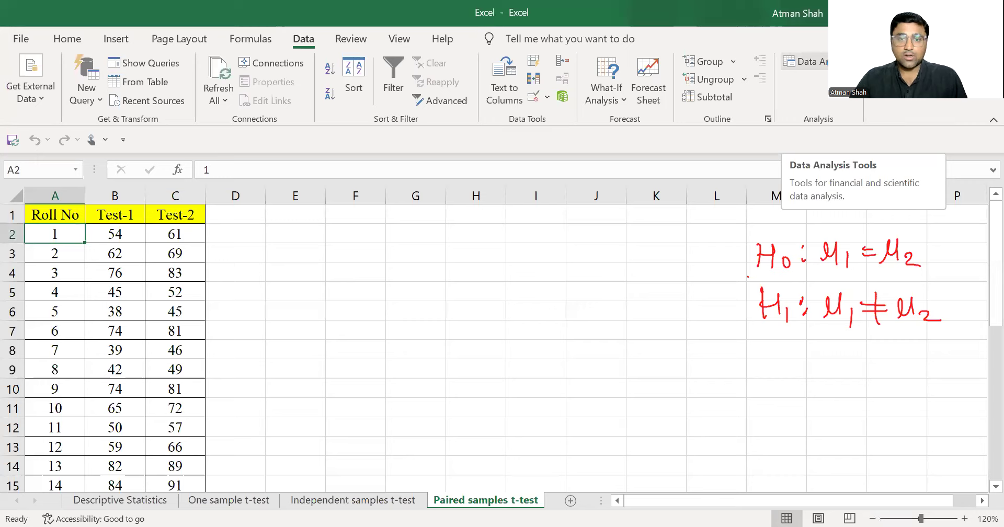
left_click(806, 61)
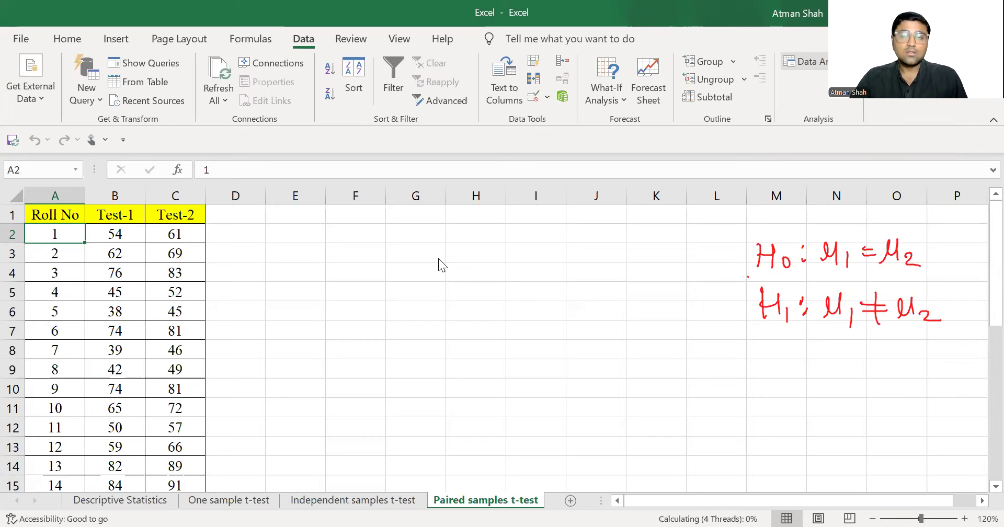
scroll(411, 257, "down", 1)
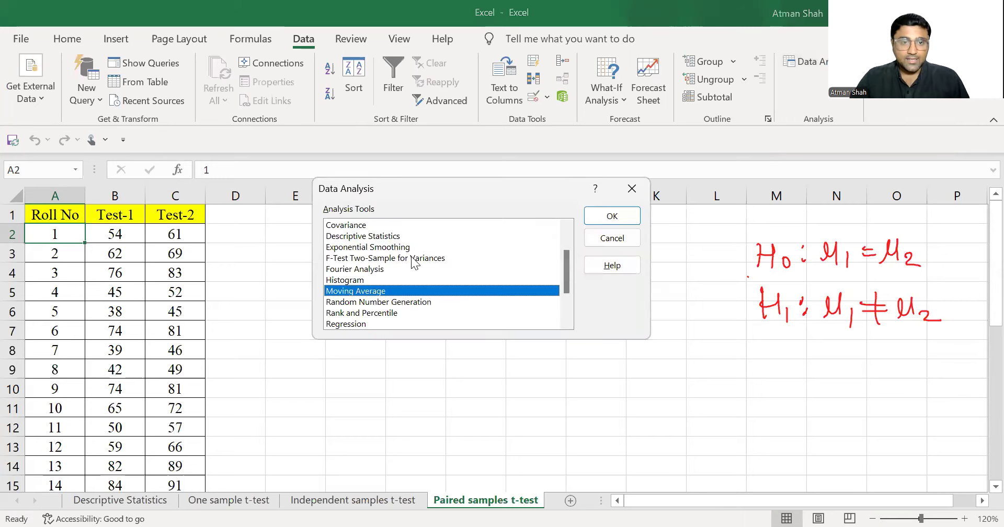
scroll(416, 262, "down", 2)
left_click(406, 291)
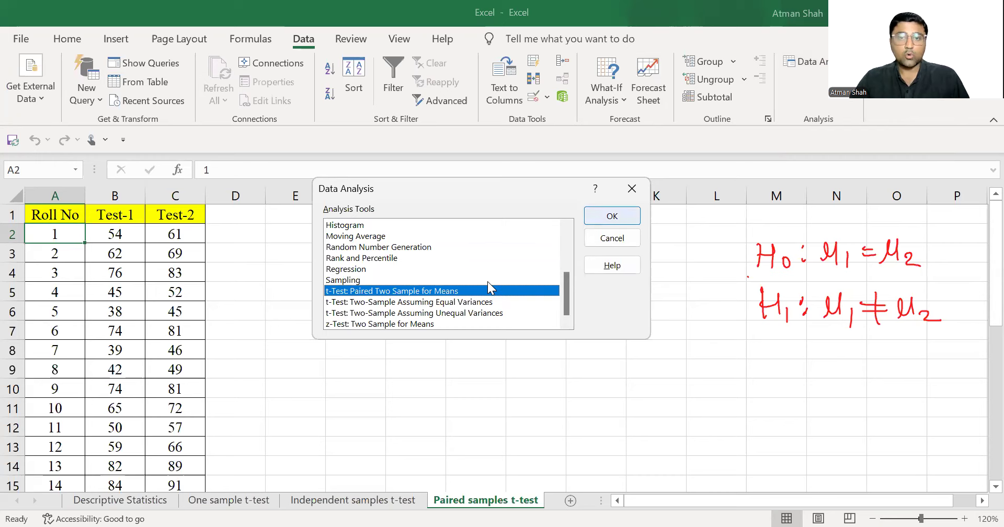
Step: Set Variable 1 range $B$1:$B$31, Variable 2 range $C$1:$C$31, Labels on, output at $E$1
key("Return")
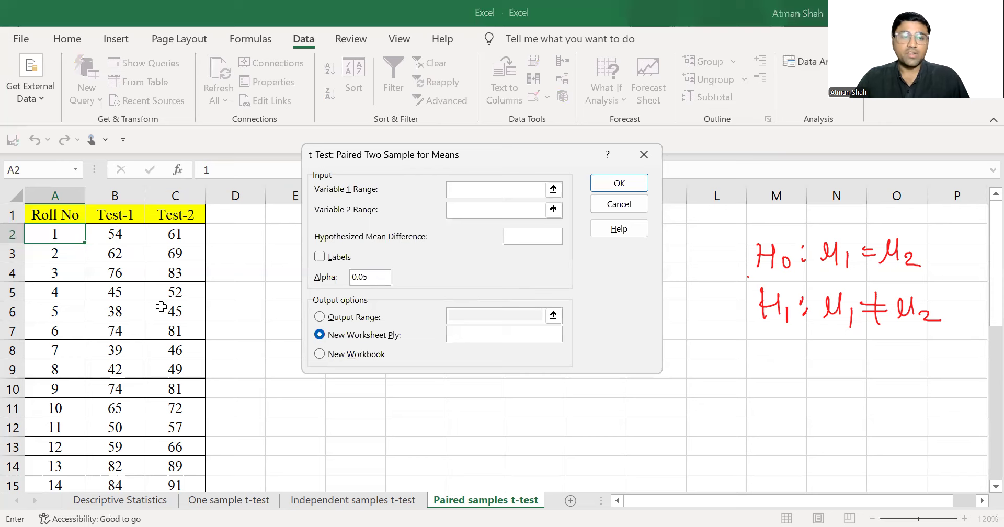
type("$B$1:$B$31")
key("Tab")
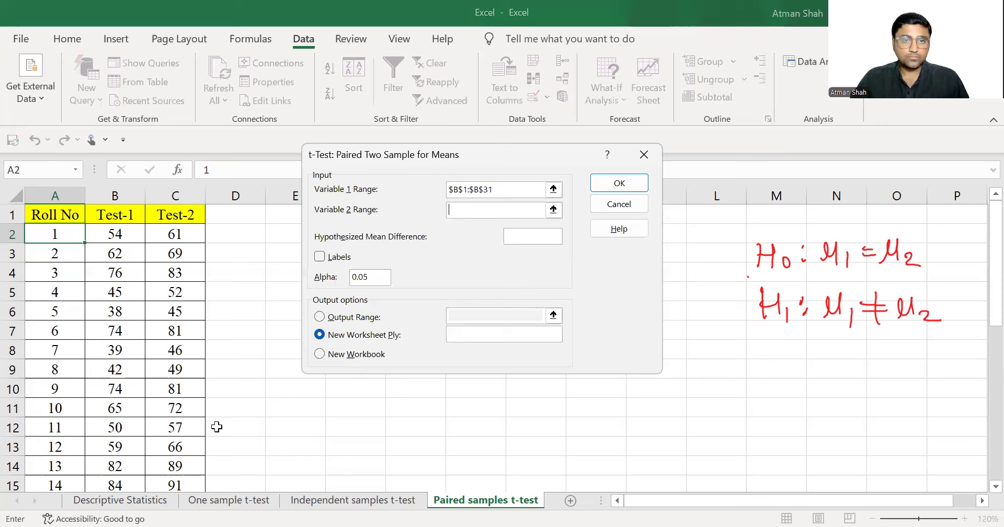
type("$C$1:$C$31")
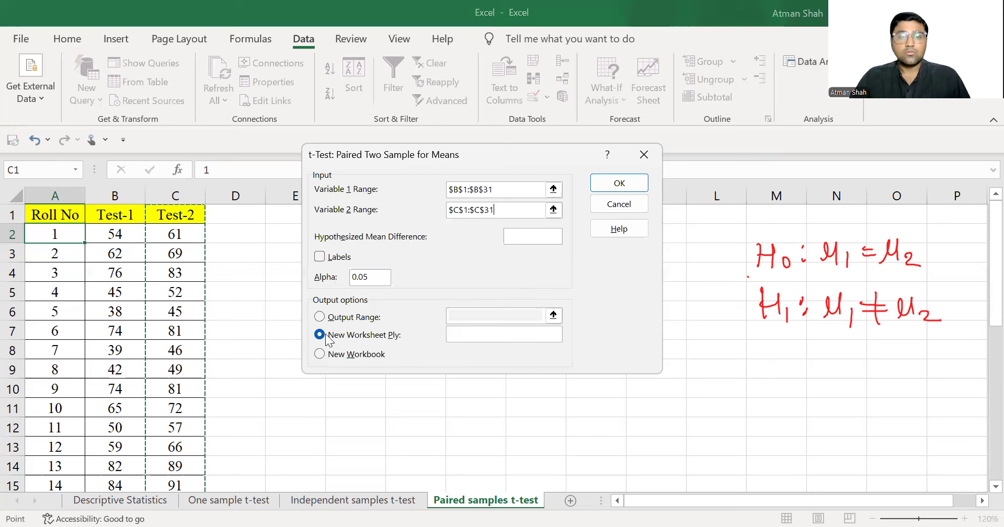
left_click(320, 257)
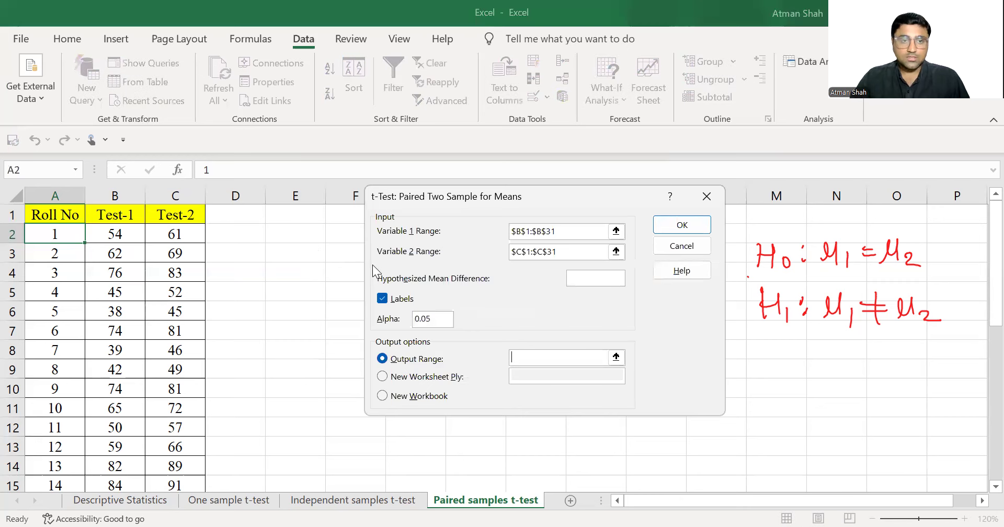
left_click(298, 215)
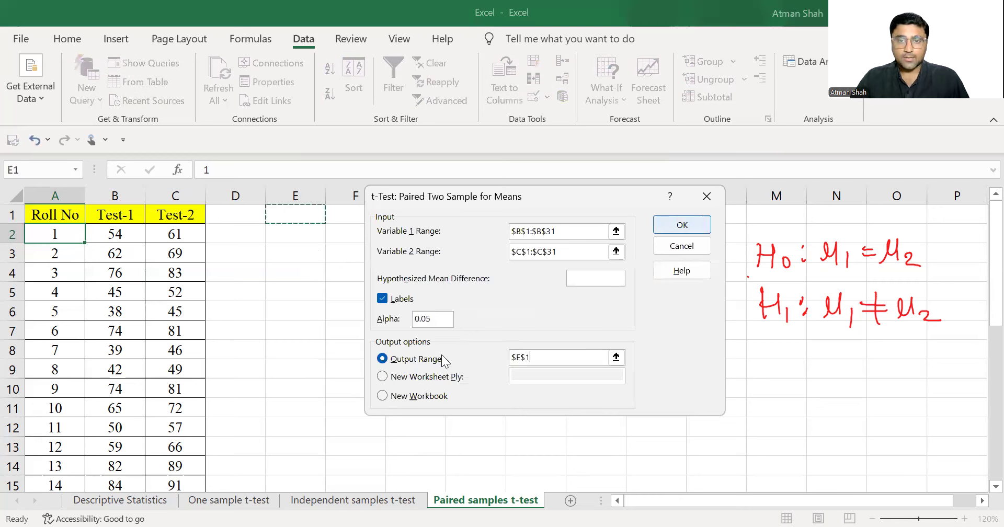
Step: Run the t-test, autofit column E, and fill the Mean row E4:G4 yellow
key("Return")
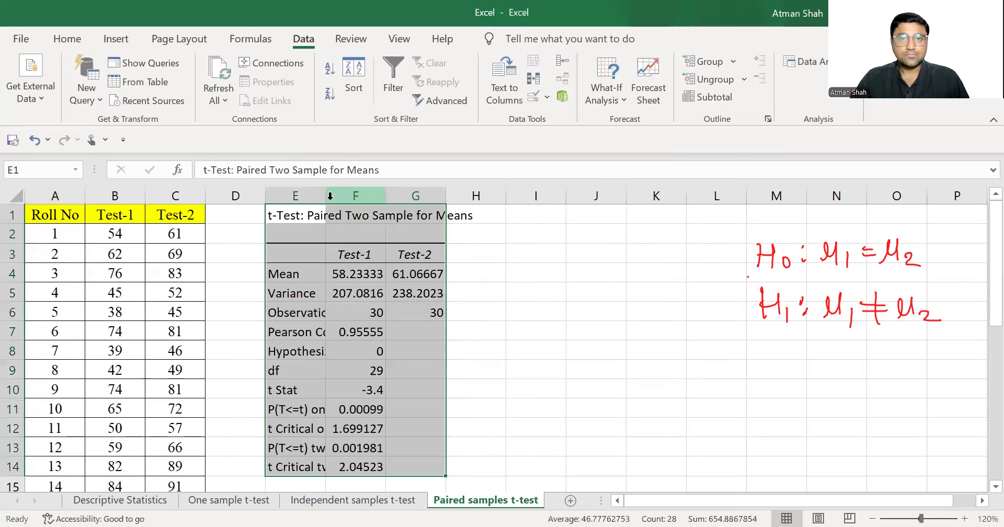
double_click(326, 196)
left_click(335, 272)
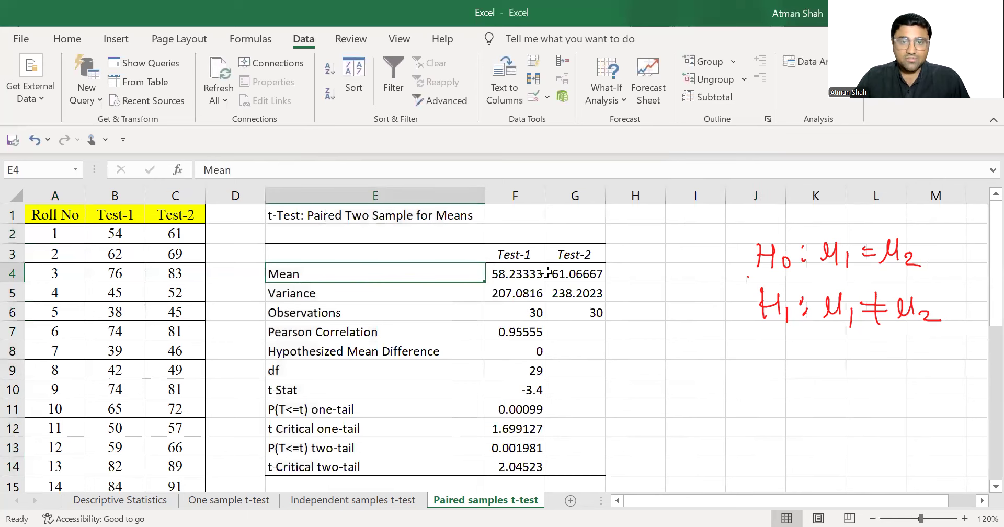
left_click(549, 272, "shift")
left_click(79, 40)
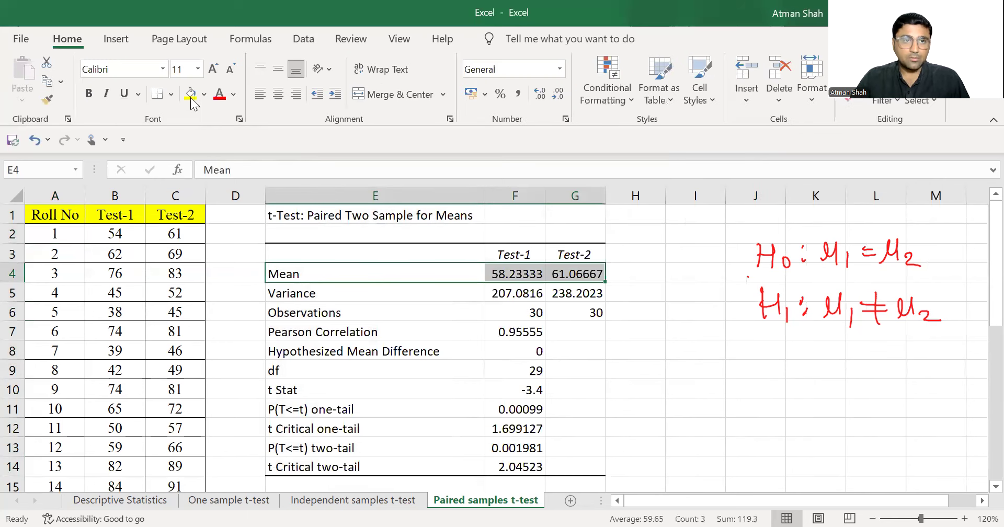
left_click(191, 99)
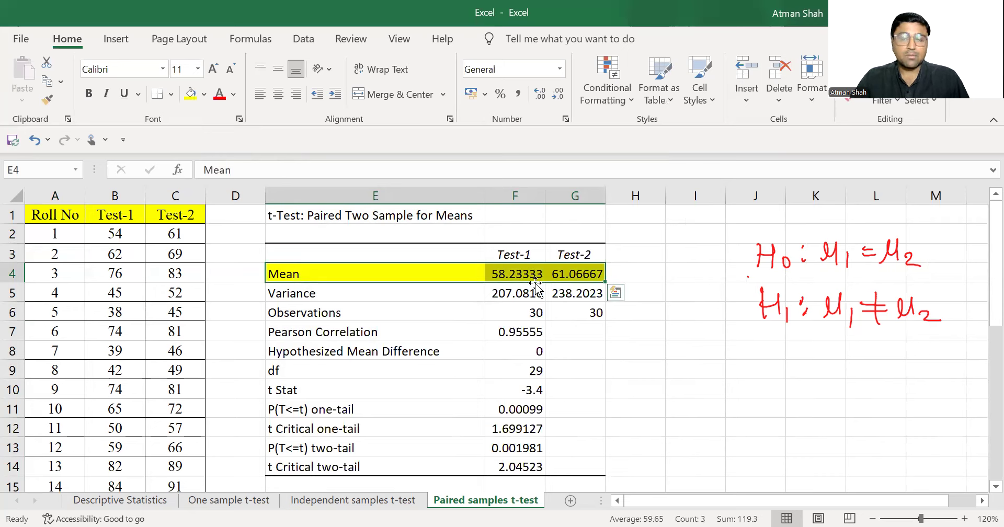
Step: Fill the t Stat row and the P(T<=t) two-tail row yellow
left_click(550, 350)
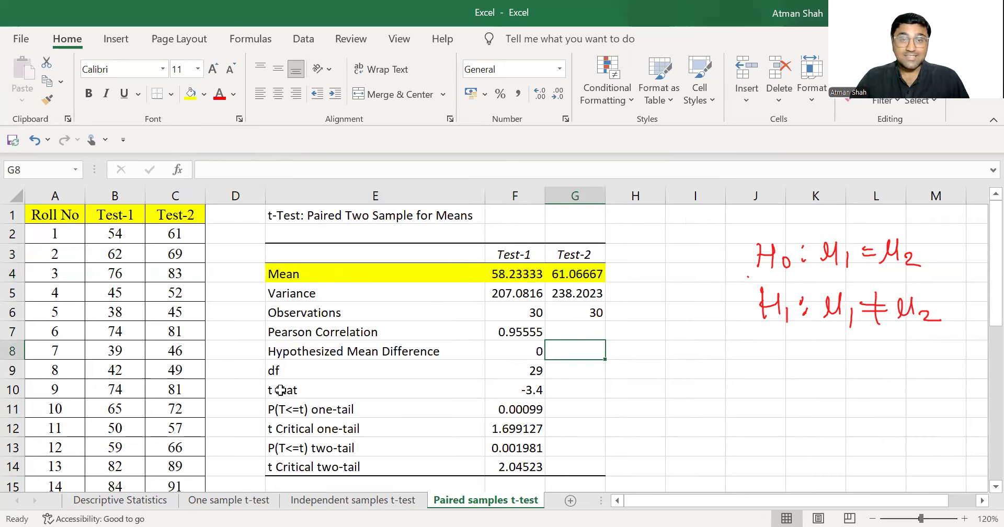
left_click_drag(280, 390, 510, 390)
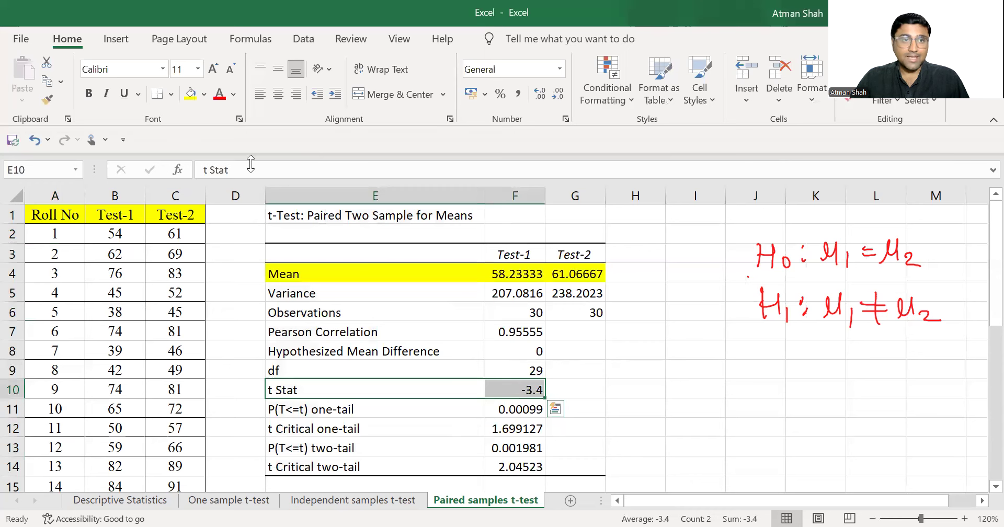
left_click(190, 95)
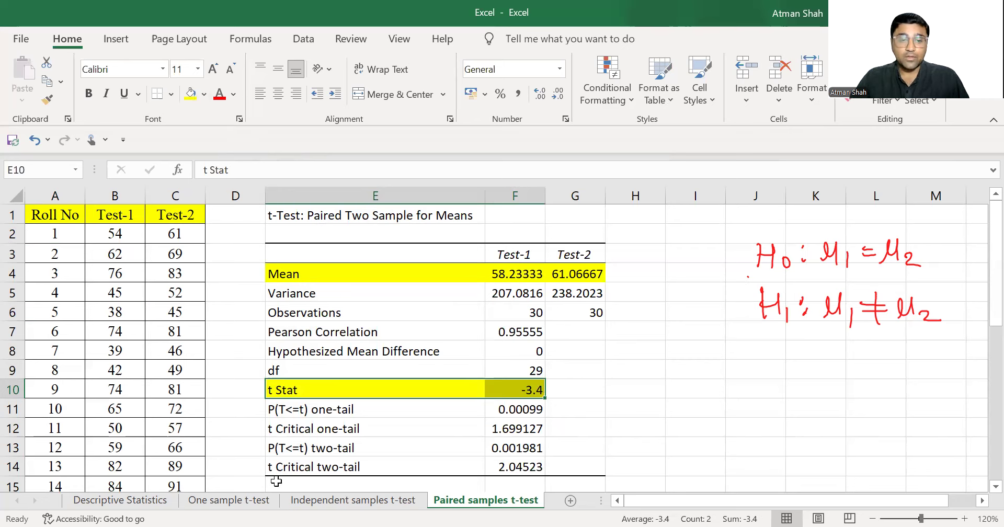
left_click(361, 448)
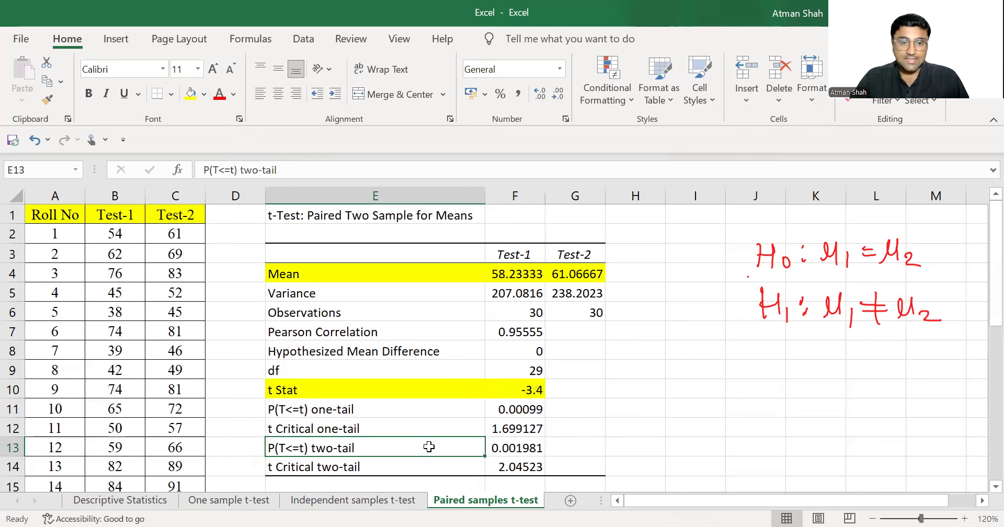
left_click(517, 447, "shift")
left_click(191, 95)
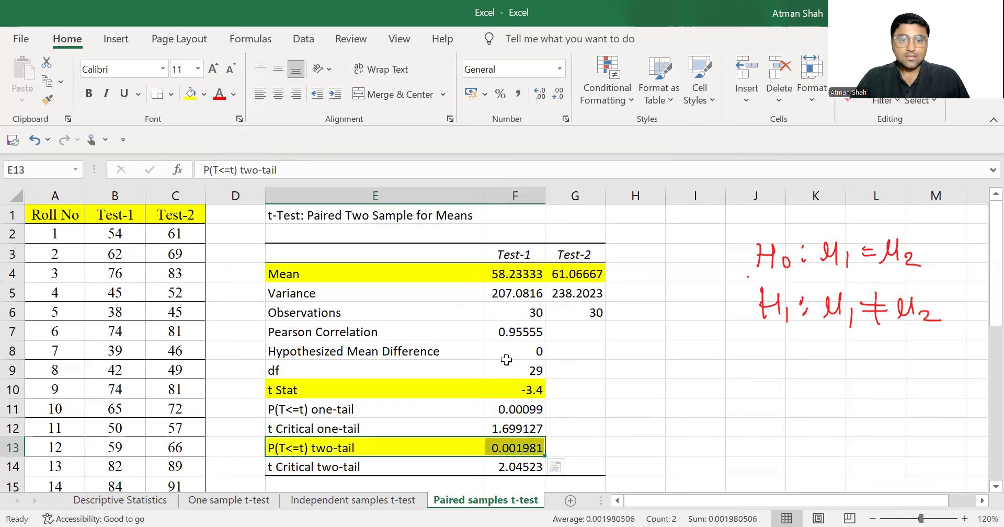
key("Right")
key("Right")
key("Right")
key("Right")
key("Up")
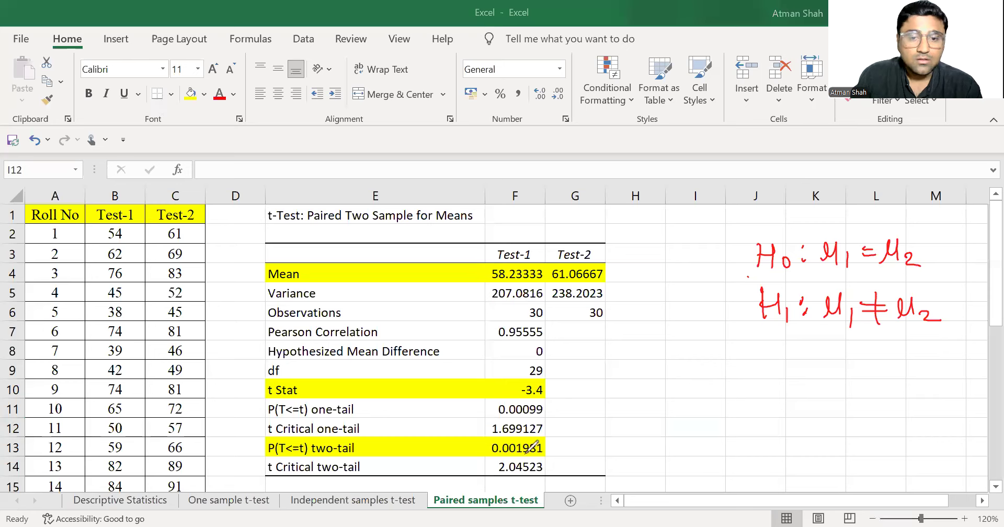
Step: Circle the 0.001981 p-value and handwrite '<0.05 →' beside it
mouse_move(510, 431)
left_mouse_down()
mouse_move(560, 447)
mouse_move(519, 417)
left_mouse_up()
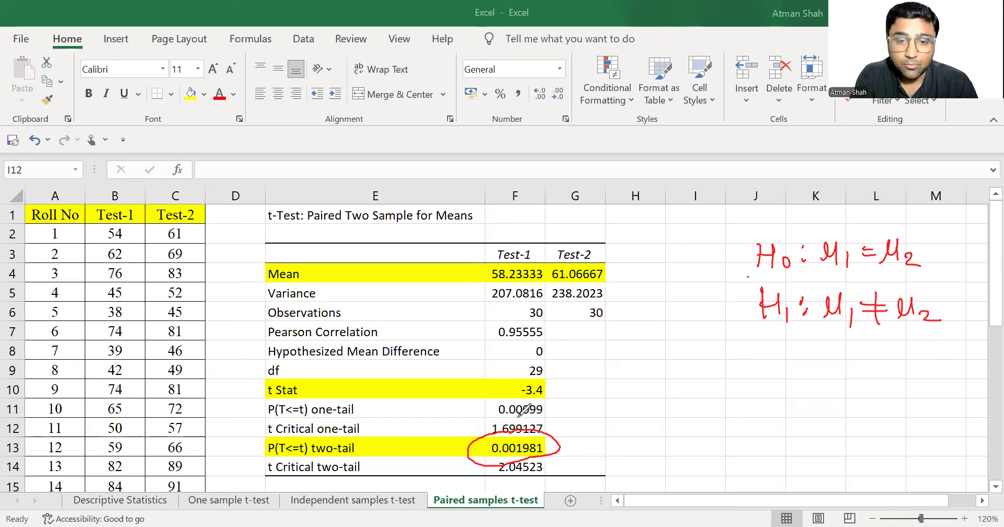
mouse_move(572, 448)
left_mouse_down()
mouse_move(588, 426)
mouse_move(593, 456)
left_mouse_up()
left_click(623, 441)
left_click_drag(608, 430, 636, 423)
left_click_drag(654, 413, 729, 416)
left_click_drag(718, 411, 720, 431)
Step: Handwrite 'reject H0' after the arrow and circle the conclusion
left_click_drag(743, 414, 767, 417)
left_click(783, 390)
left_click(794, 404)
mouse_move(771, 405)
left_mouse_down()
mouse_move(786, 429)
mouse_move(824, 404)
left_mouse_up()
left_click_drag(827, 387, 831, 408)
mouse_move(816, 401)
left_mouse_down()
mouse_move(840, 398)
mouse_move(862, 415)
left_mouse_up()
left_click_drag(862, 402, 874, 400)
left_click_drag(873, 388, 874, 412)
left_click_drag(886, 404, 888, 415)
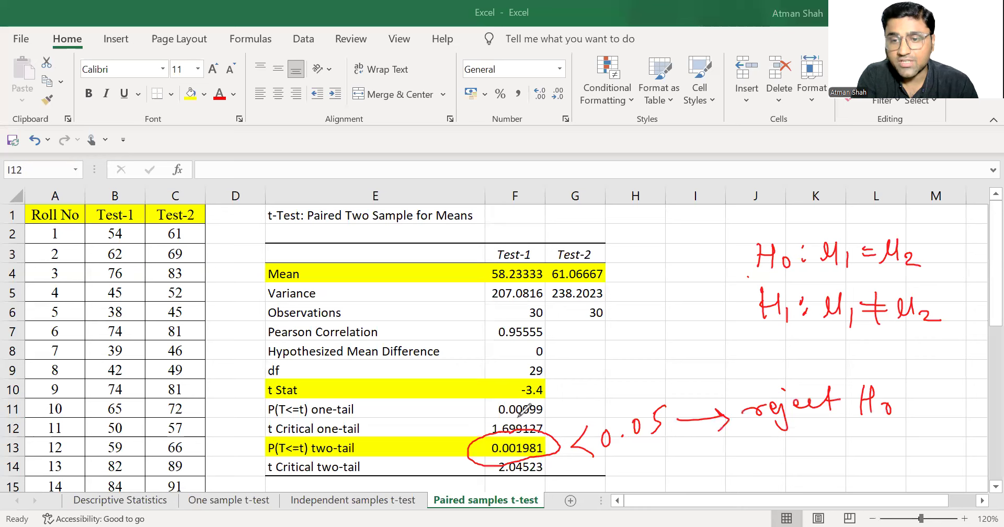
left_click_drag(879, 370, 916, 375)
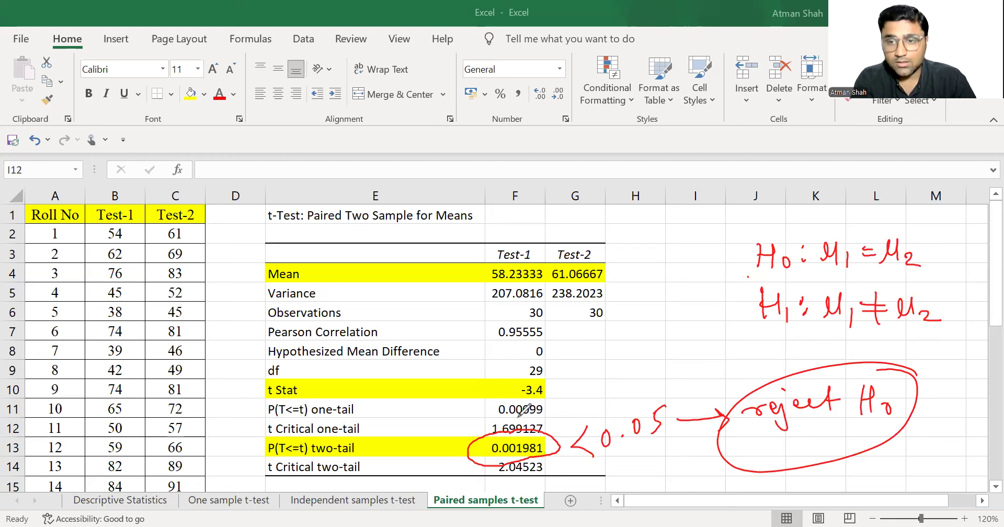
Step: Draw a box around the handwritten H1: μ1 ≠ μ2
left_click_drag(819, 282, 819, 337)
left_click_drag(818, 283, 961, 350)
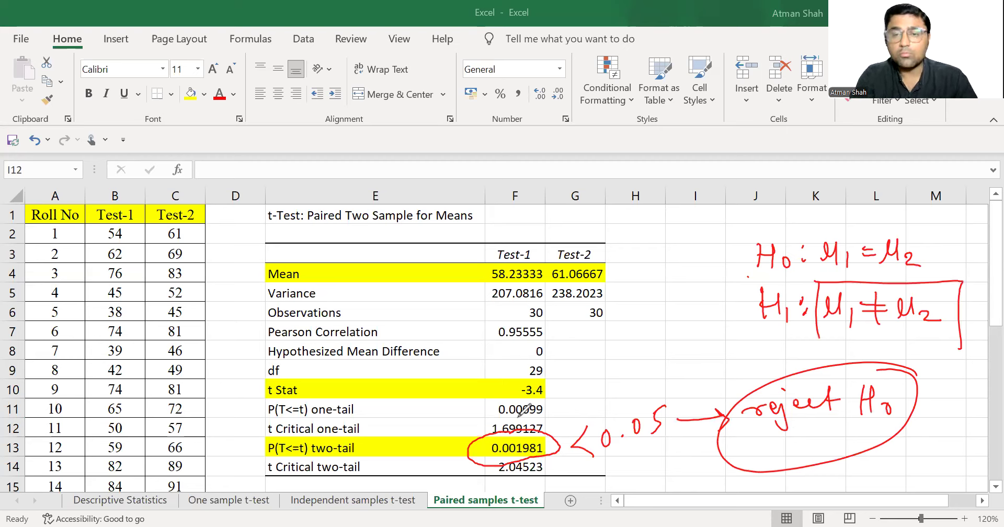
left_click_drag(820, 339, 970, 339)
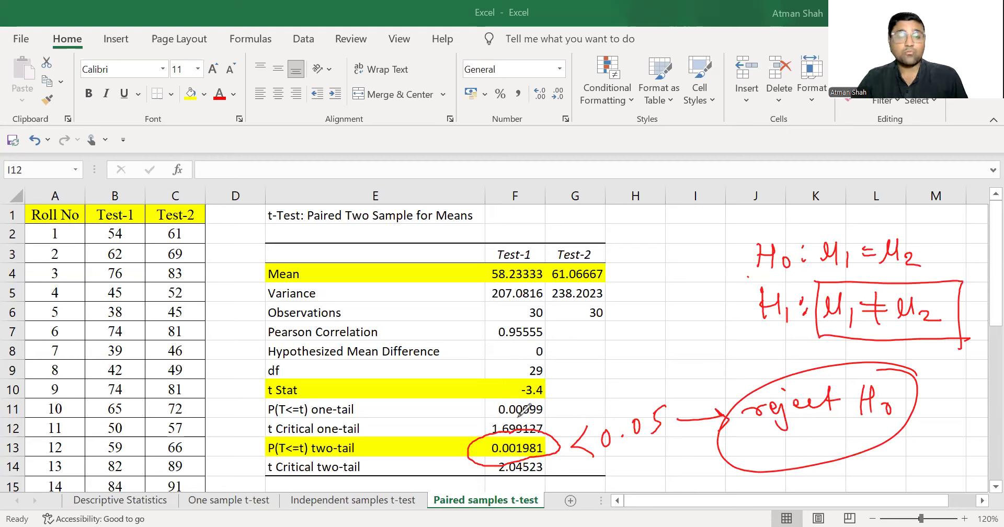